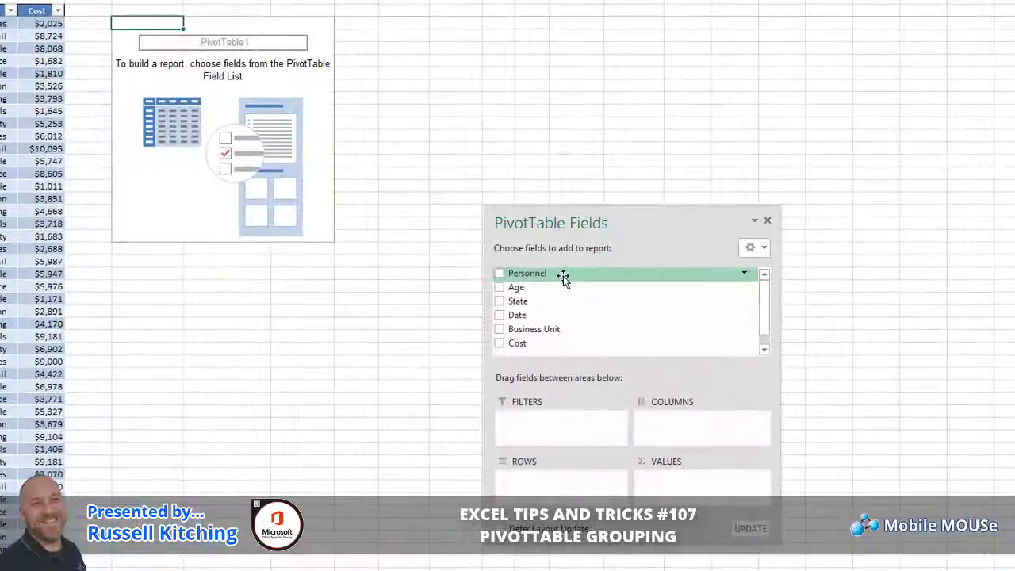
- Place Business Unit in Columns, Cost in Values and Date in Rows
left_click_drag(543, 330, 691, 432)
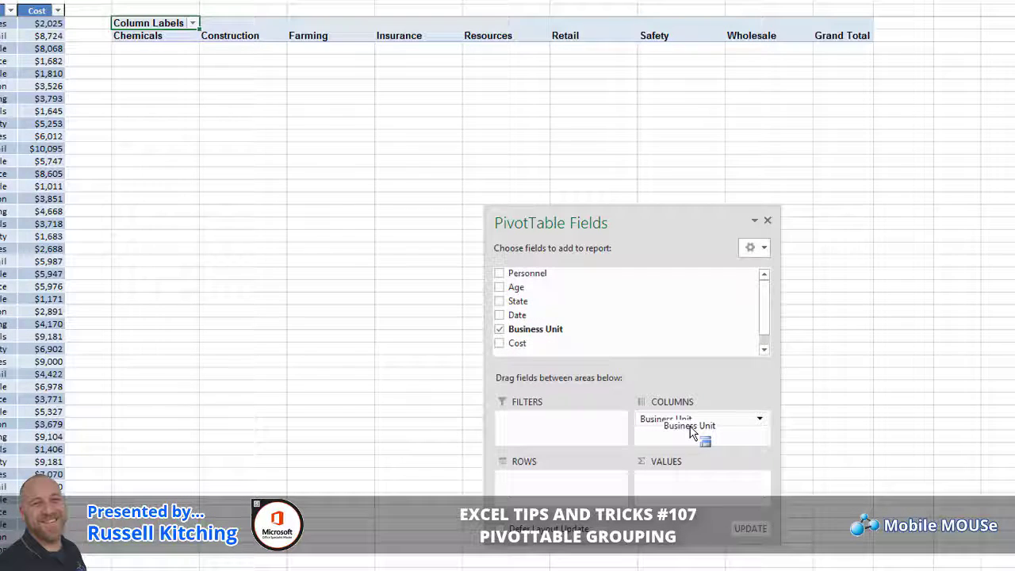
left_click_drag(508, 343, 688, 492)
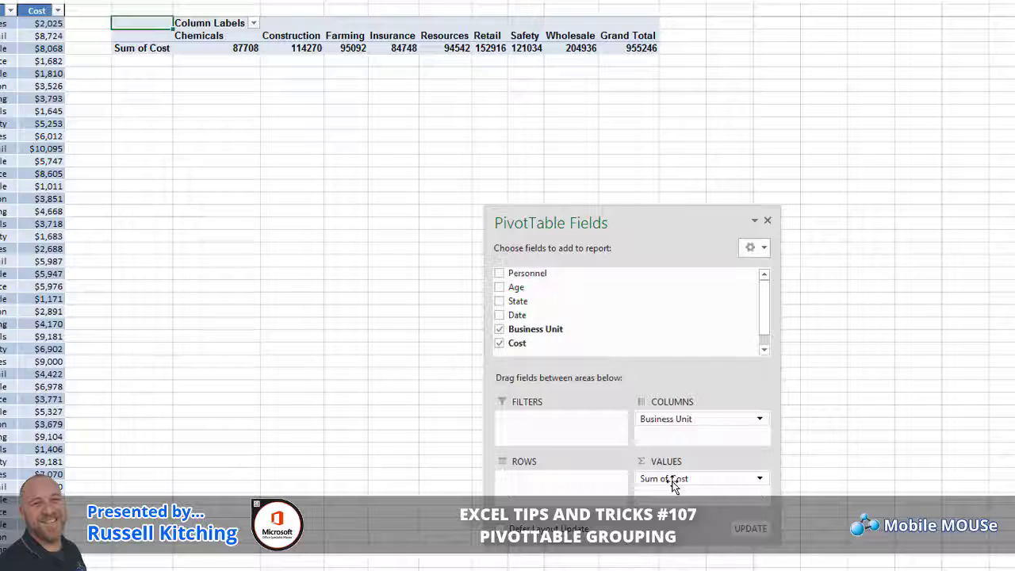
left_click_drag(522, 316, 535, 488)
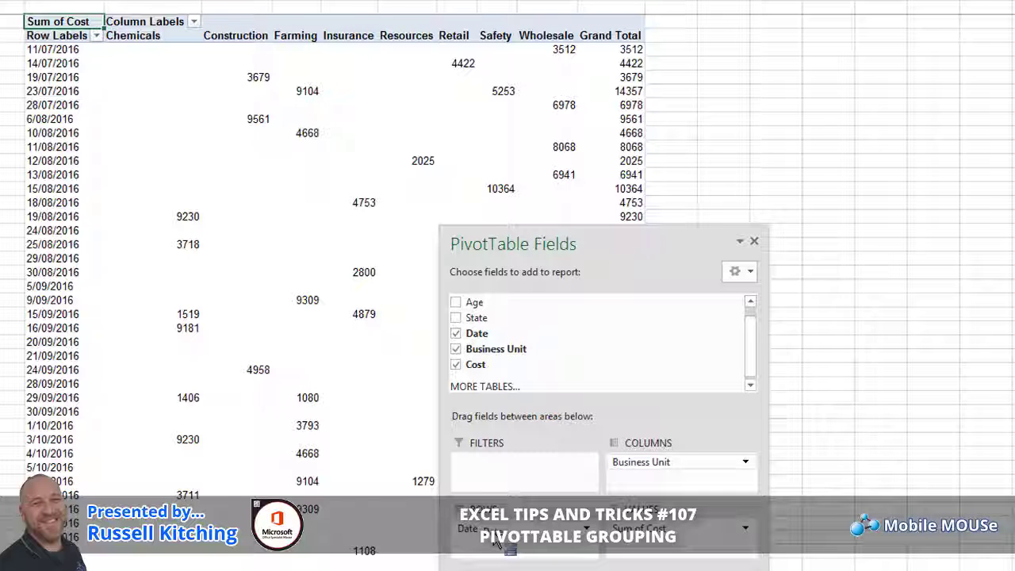
- Group the date rows by Months so they read Jan through Dec
left_click_drag(496, 542, 493, 527)
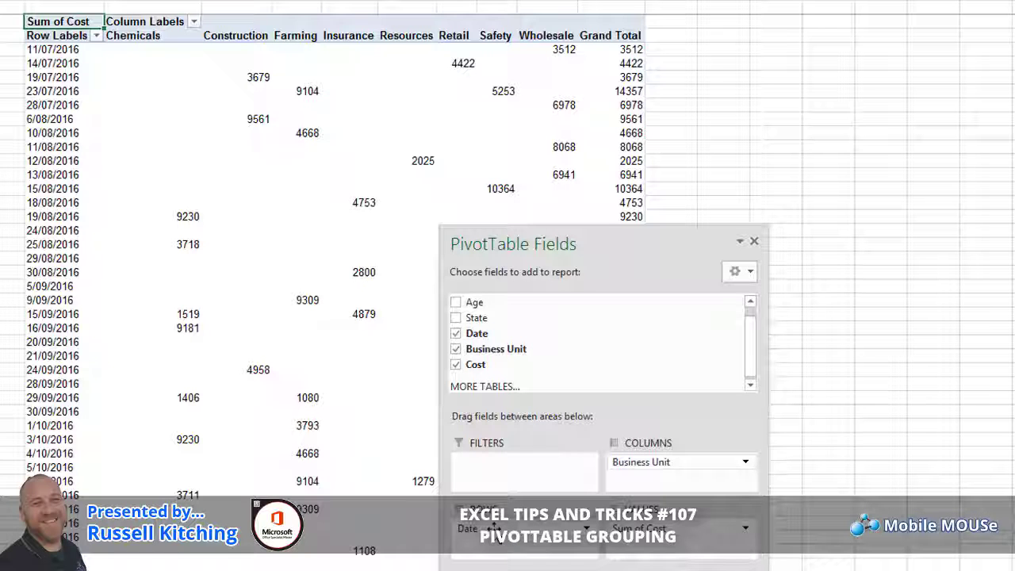
right_click(72, 176)
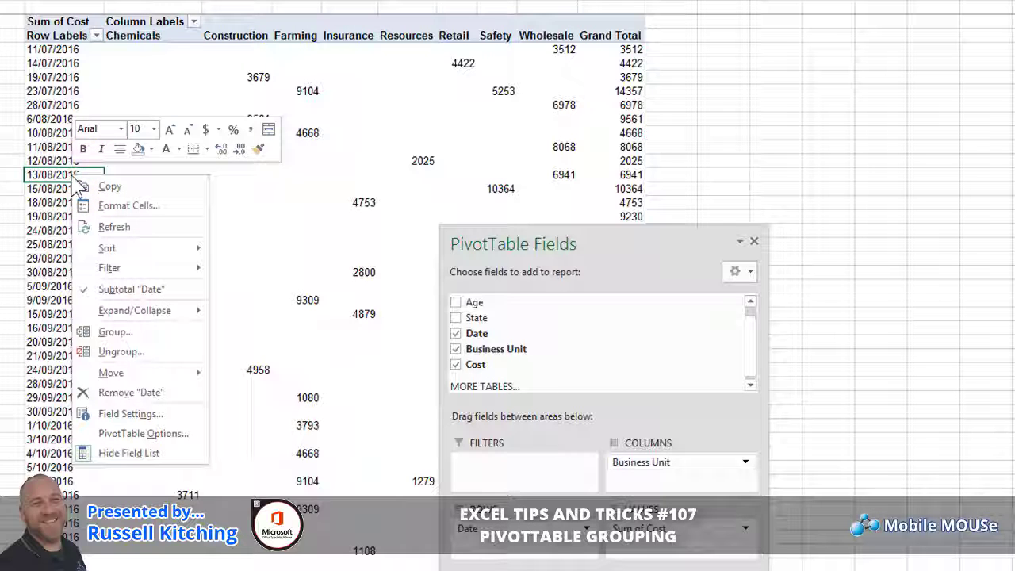
left_click(116, 333)
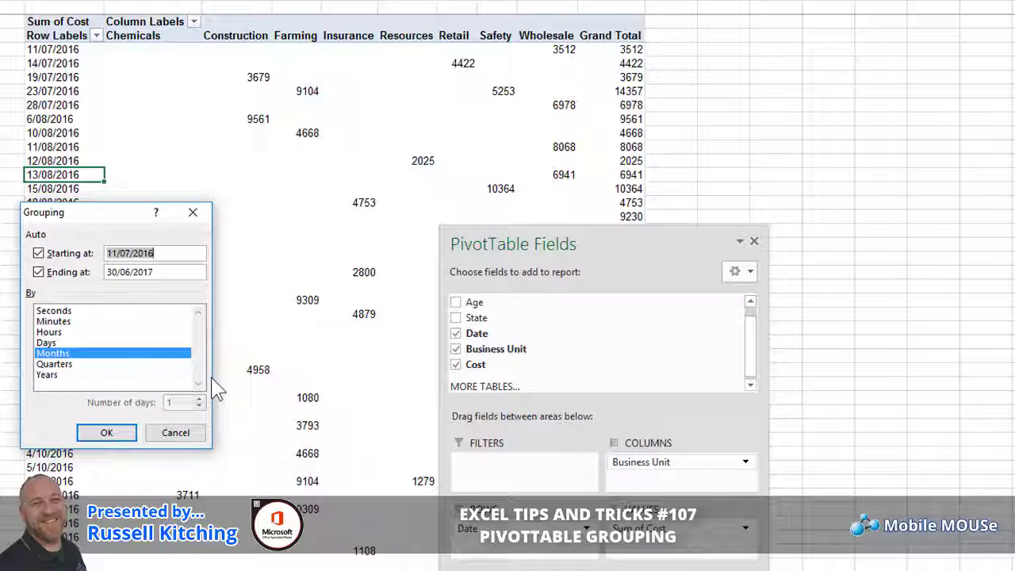
left_click(113, 433)
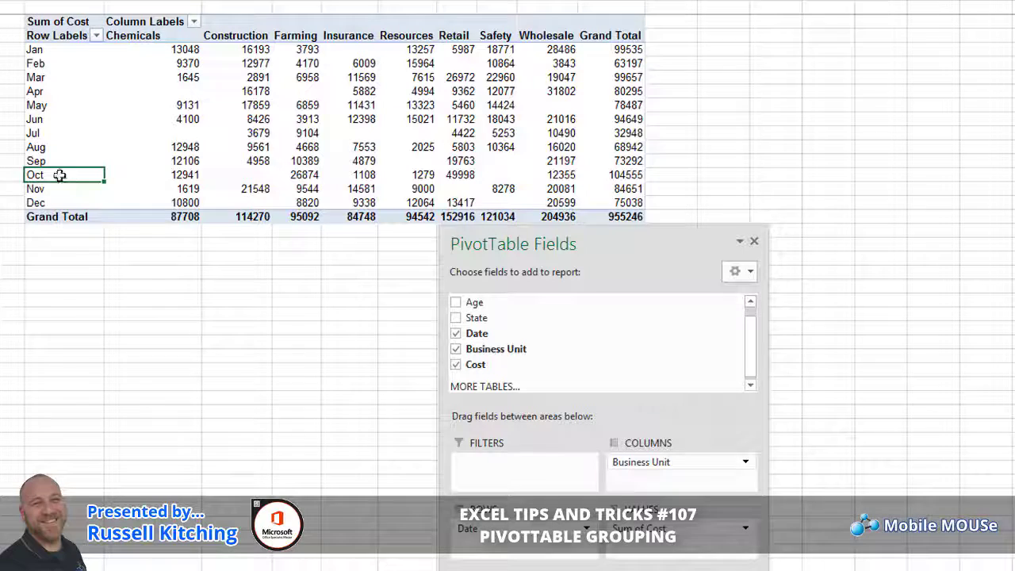
- Regroup the dates by Years and Months, splitting rows under 2016 and 2017
right_click(61, 177)
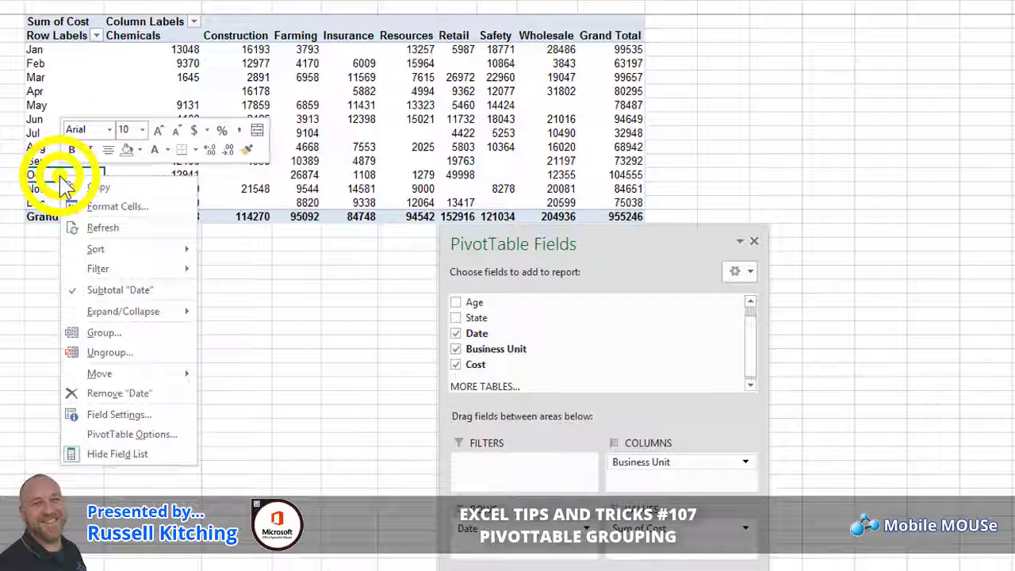
left_click(102, 333)
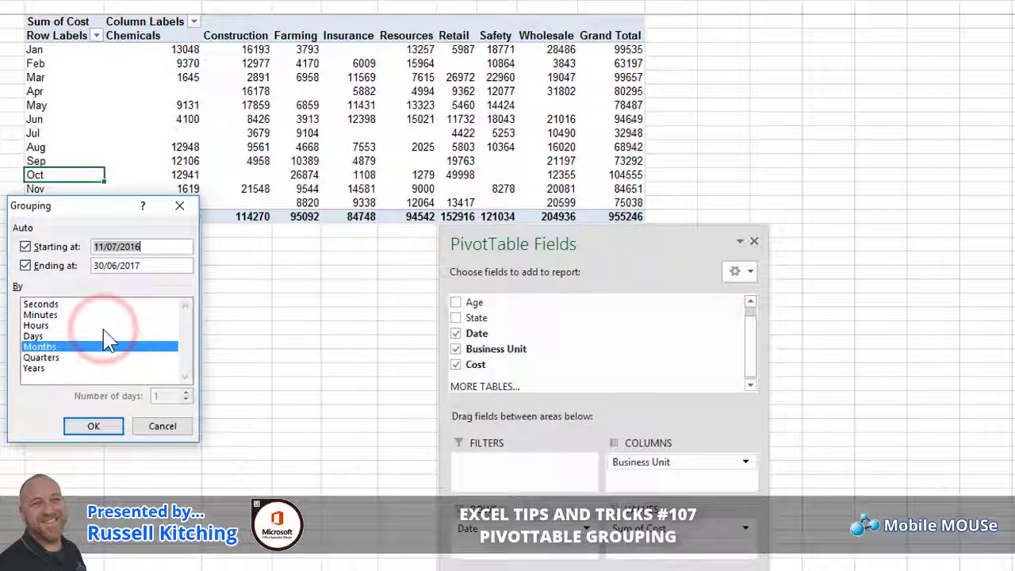
left_click(62, 368)
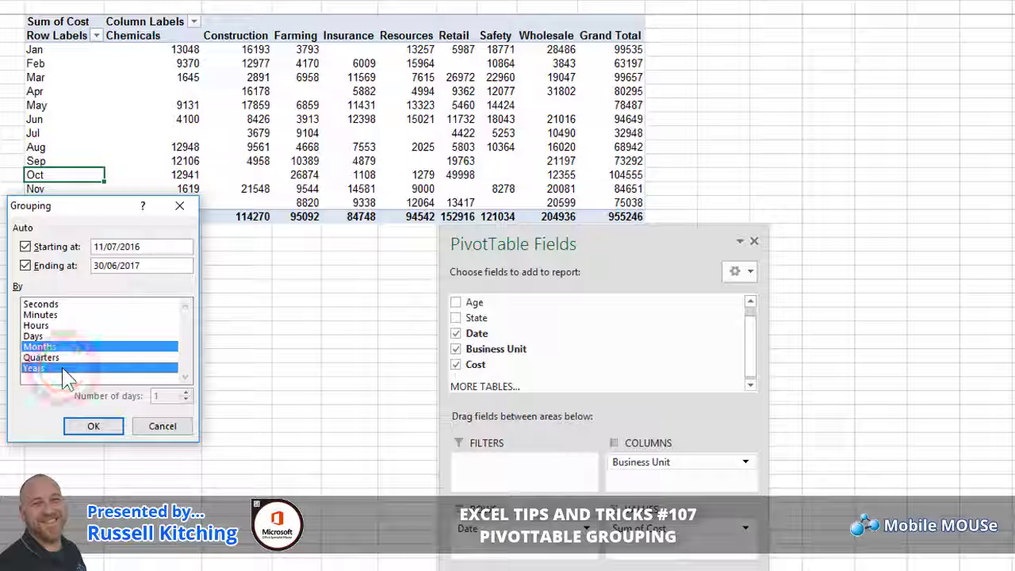
left_click(115, 433)
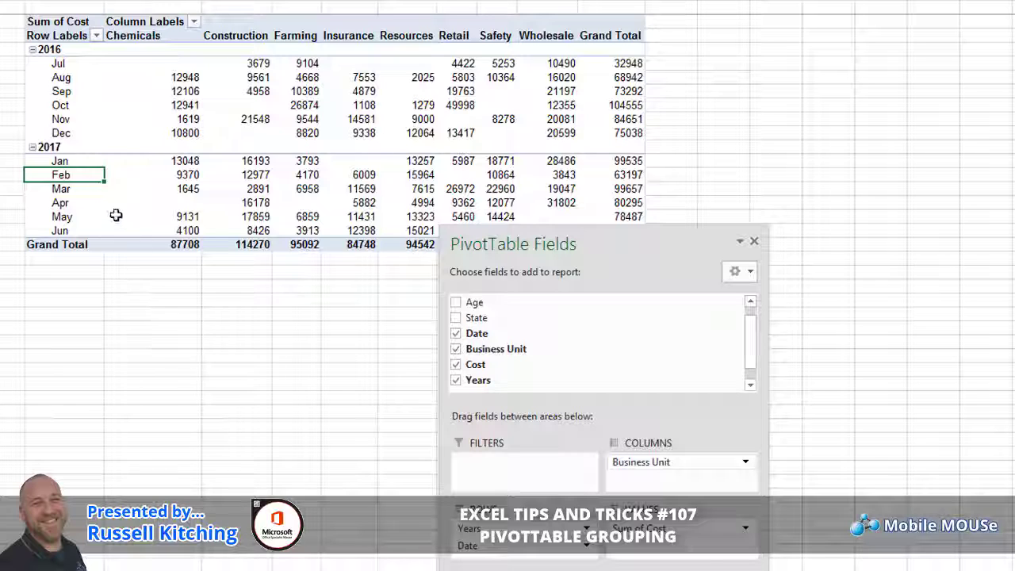
- Ungroup the month and year rows back into individual dates
mouse_move(115, 215)
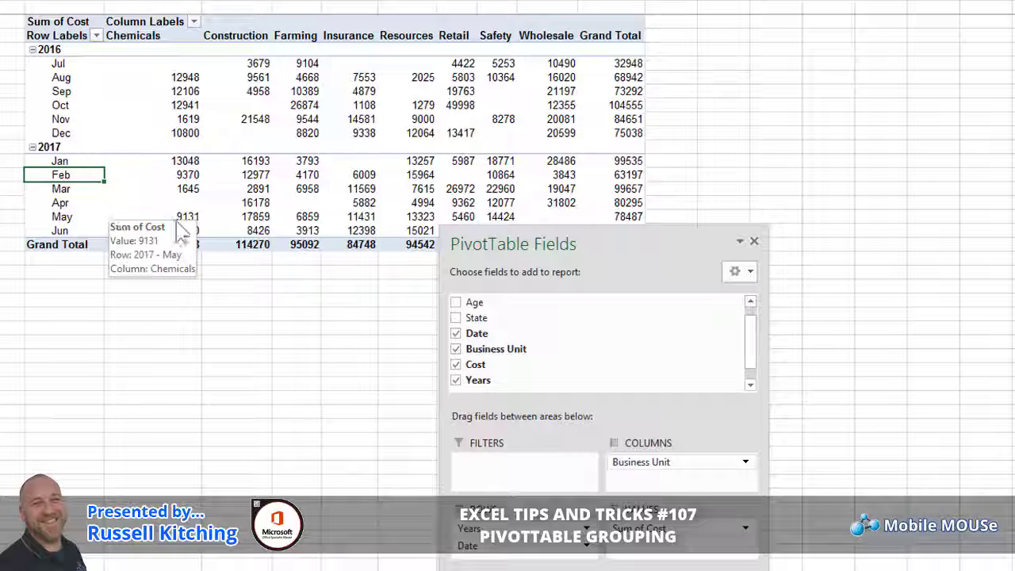
right_click(61, 105)
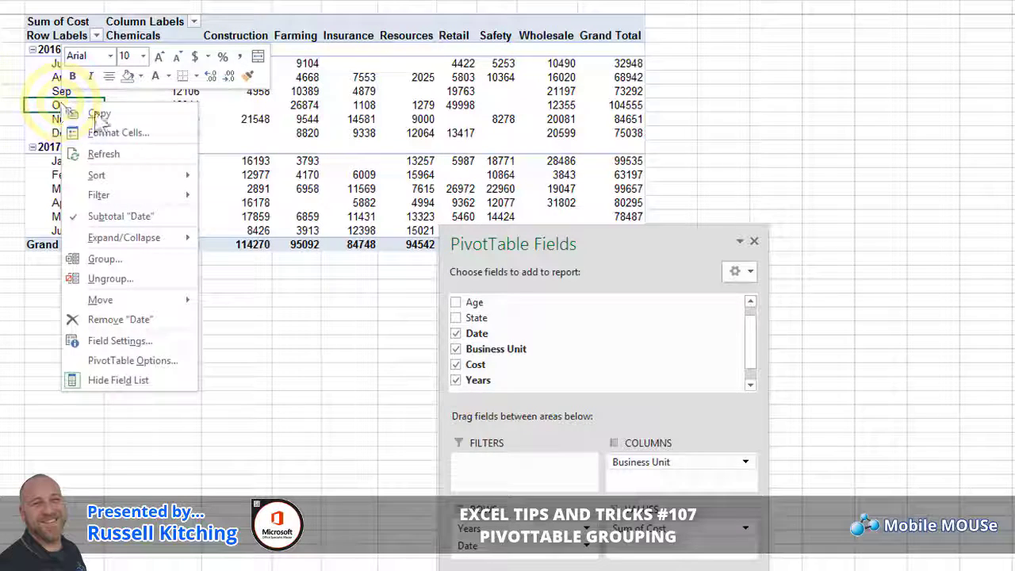
left_click(129, 275)
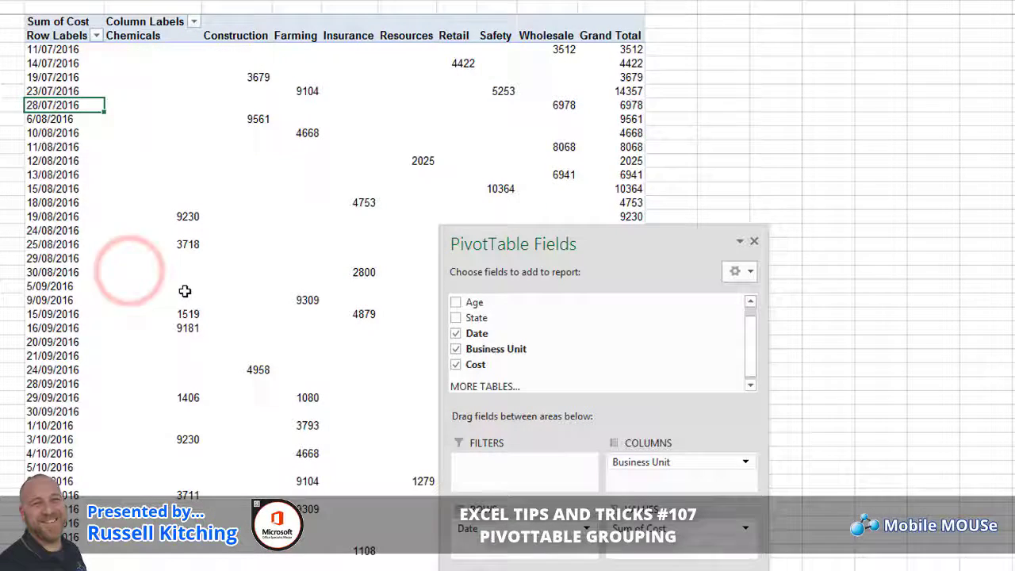
- Group the dates by Years and Quarters instead of Months
mouse_move(183, 293)
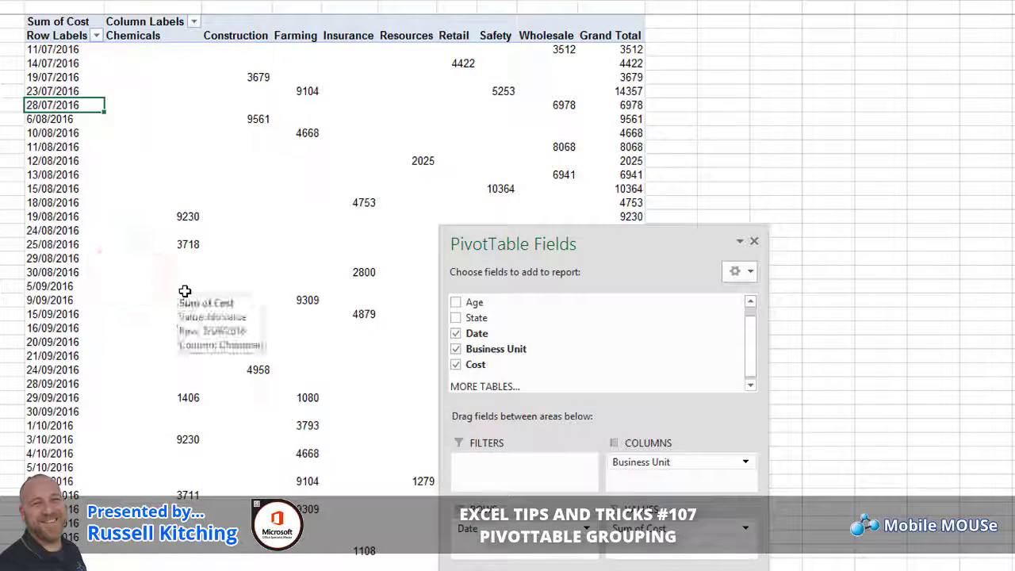
right_click(65, 176)
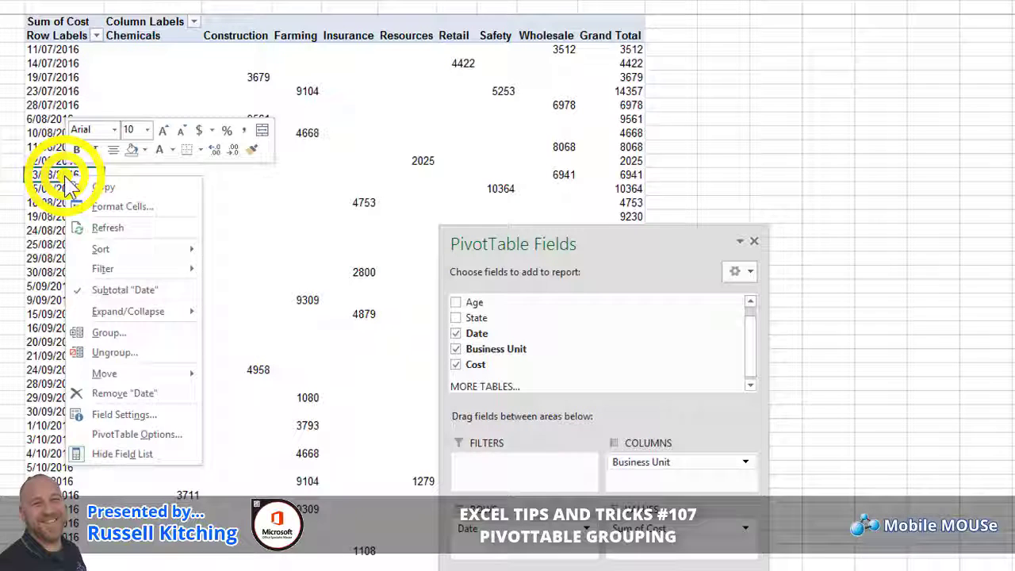
left_click(108, 333)
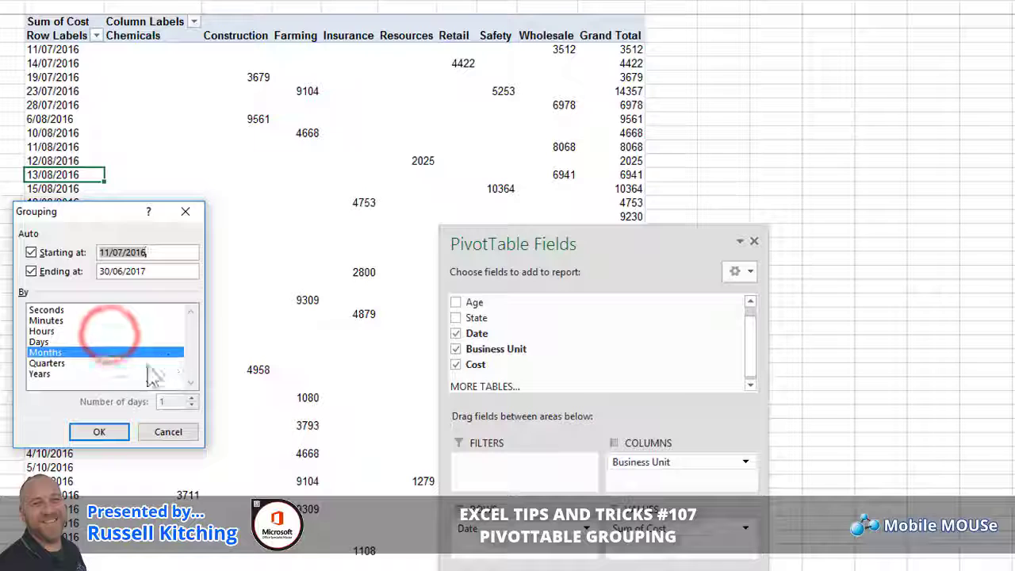
left_click(73, 352)
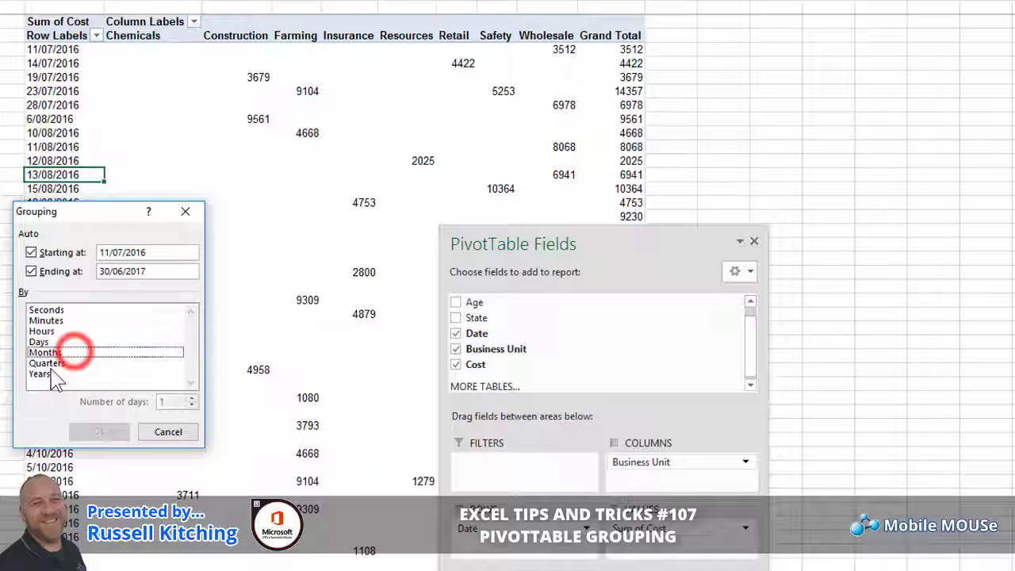
left_click(49, 374)
left_click(50, 363)
left_click(99, 432)
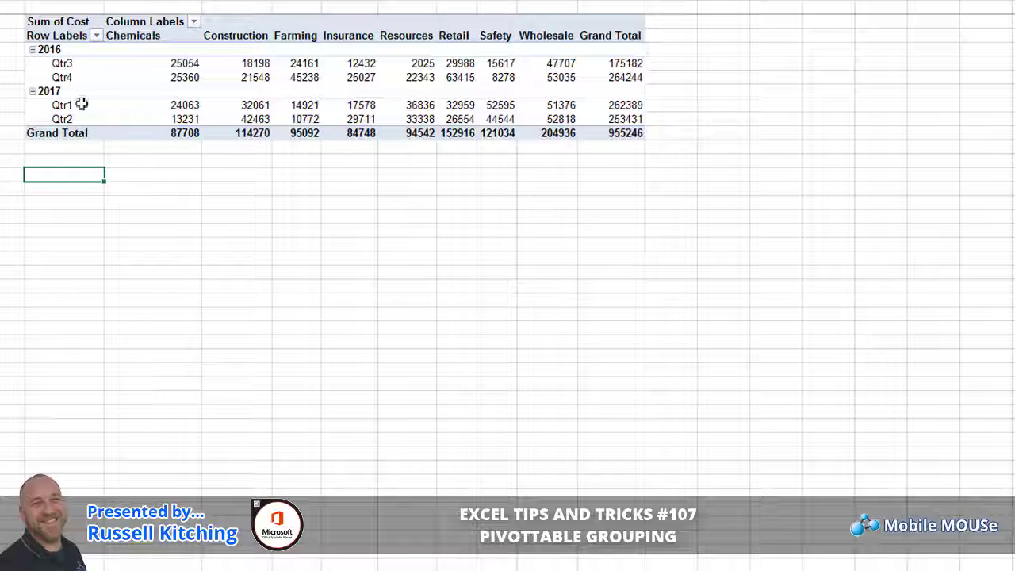
- Ungroup the quarters and switch the date grouping to Days only
right_click(65, 77)
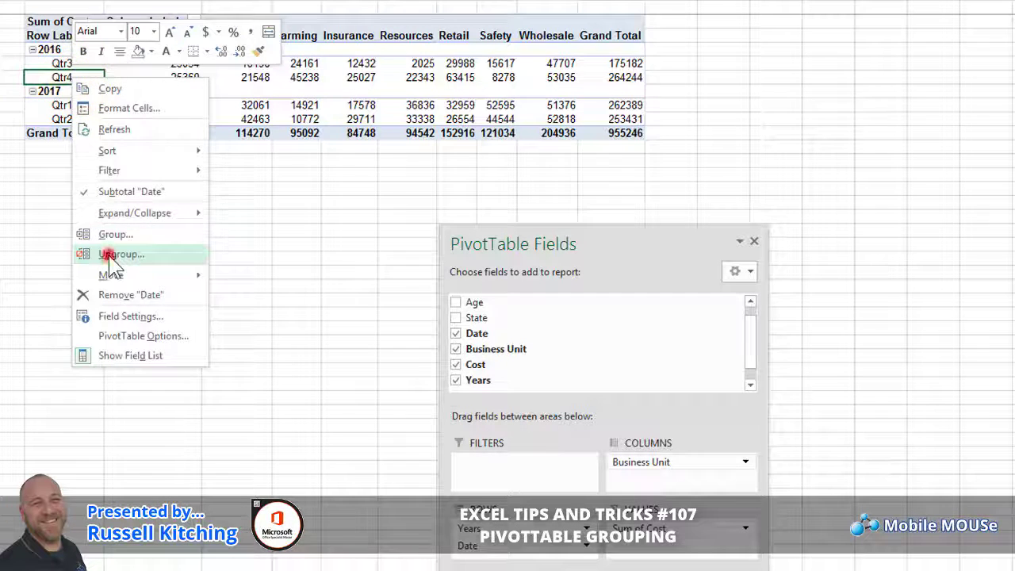
left_click(111, 252)
right_click(64, 131)
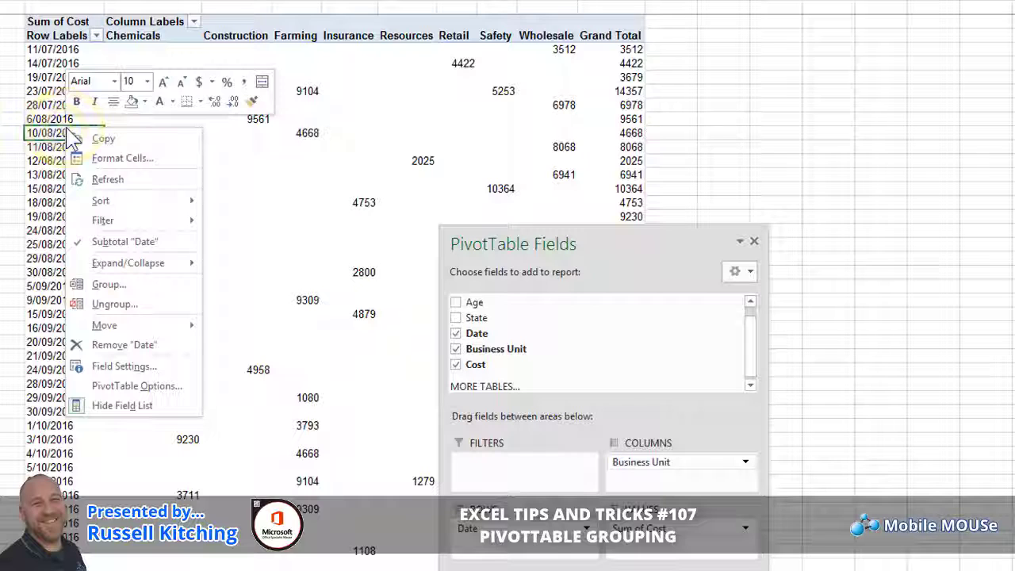
left_click(131, 283)
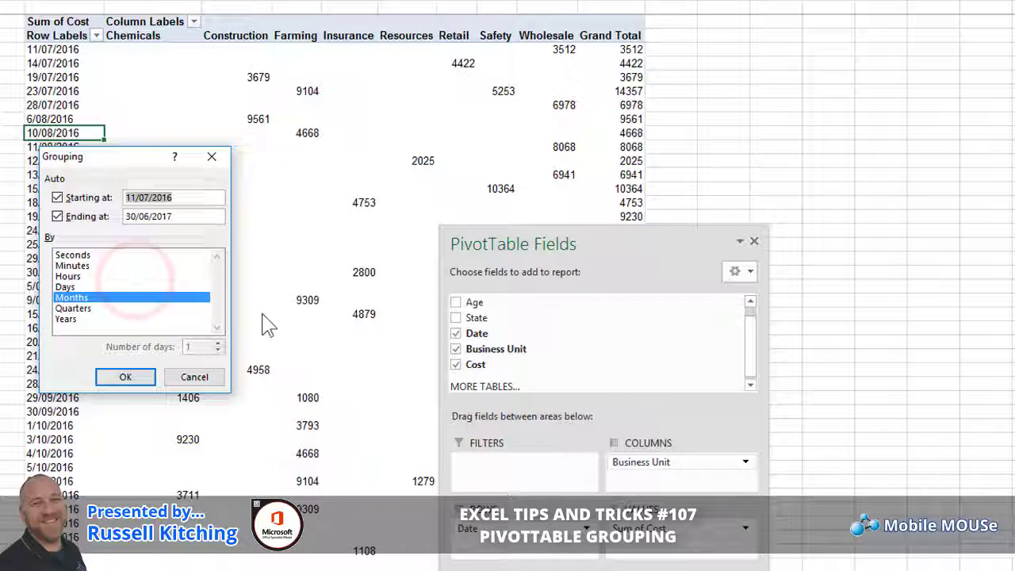
left_click(85, 294)
left_click(84, 287)
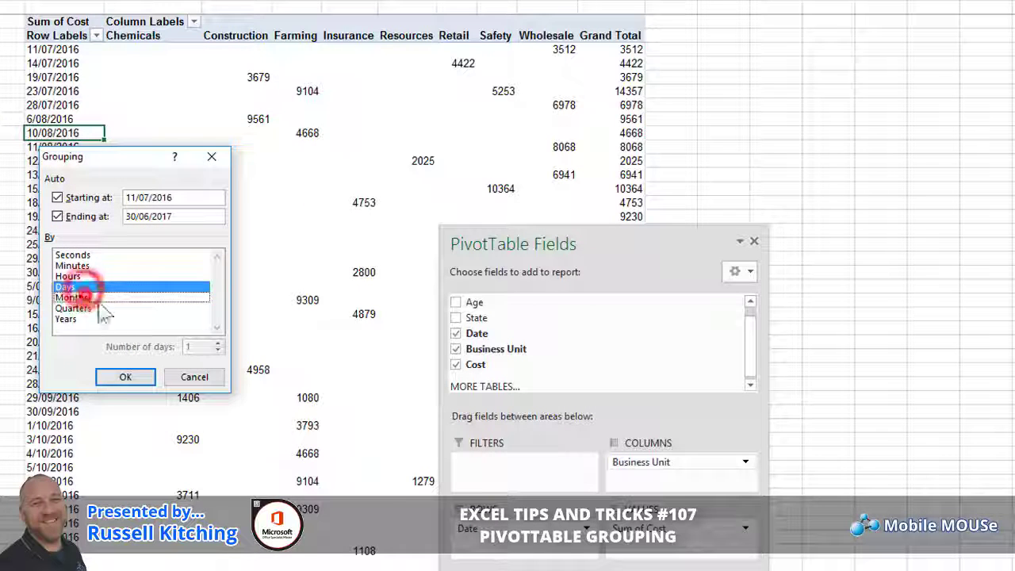
left_click(86, 297)
- Set the number of days per group to 14 and apply it
left_click(218, 342)
left_click(218, 342)
left_click(218, 343)
left_click(218, 342)
left_click(218, 343)
left_click(218, 343)
left_click(131, 377)
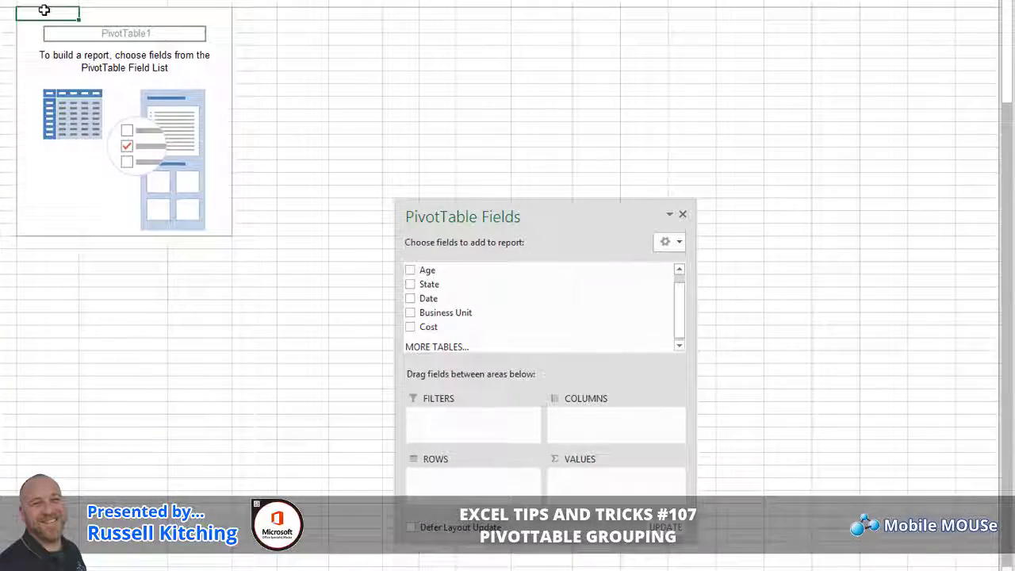
- Show Count of Personnel in Values with State moved from Columns into Rows
left_click(675, 308)
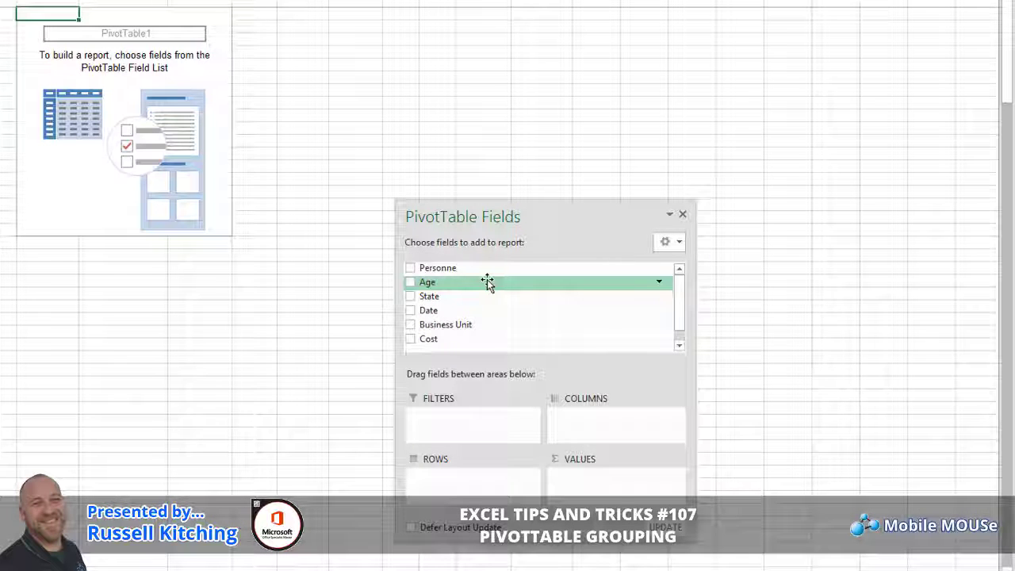
left_click_drag(485, 270, 483, 482)
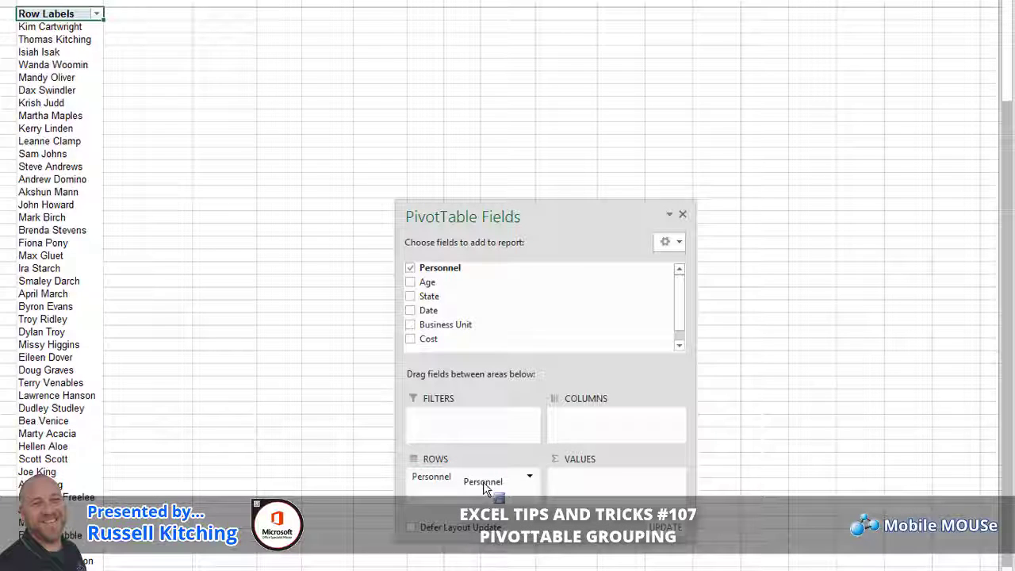
left_click_drag(483, 481, 595, 472)
left_click_drag(440, 305, 561, 427)
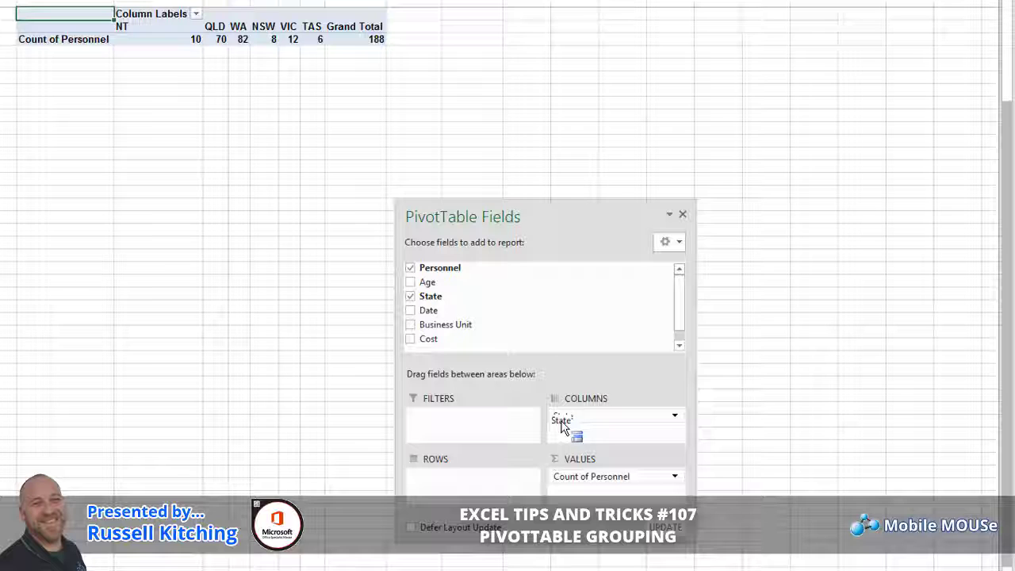
left_click_drag(566, 417, 493, 481)
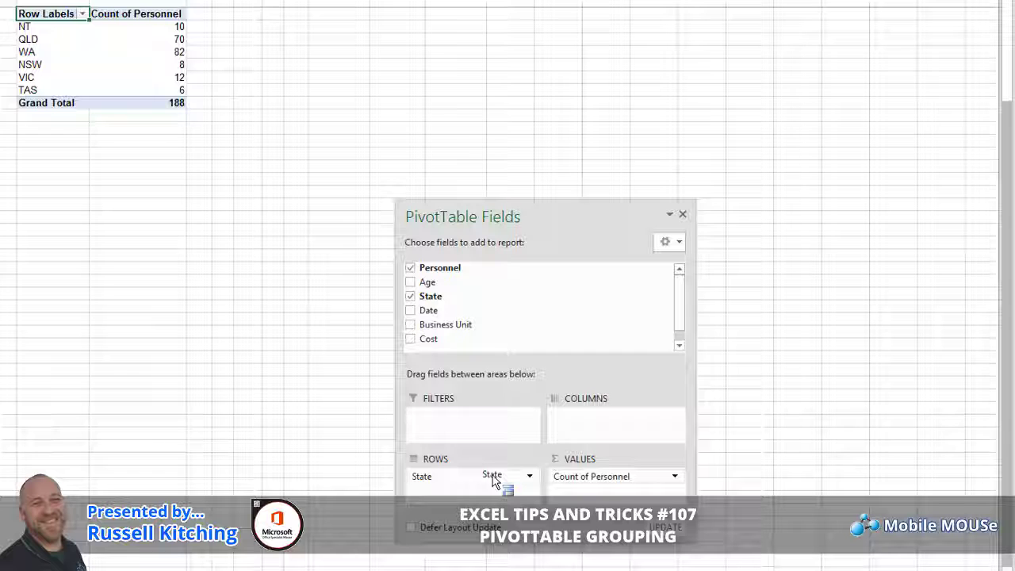
left_click_drag(451, 283, 583, 420)
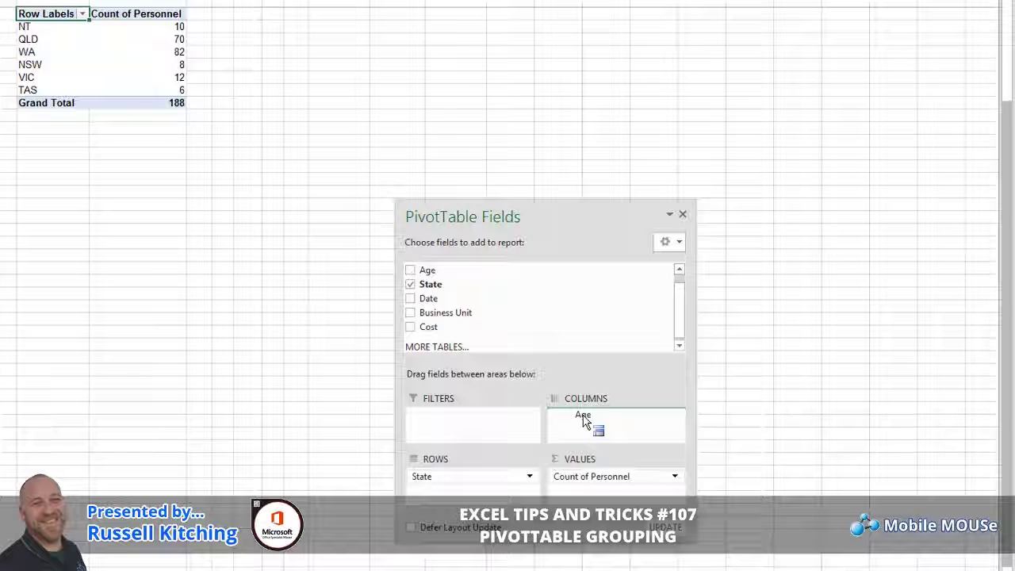
- Add Age to Columns and group it from 15, ending at 85, in bands of 10
left_click_drag(582, 420, 583, 420)
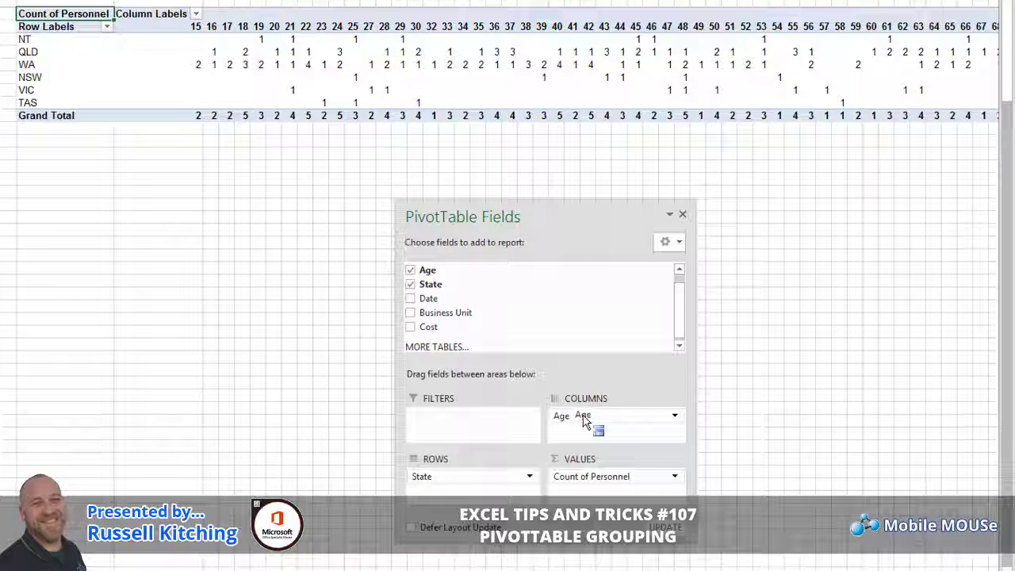
left_click_drag(583, 420, 585, 422)
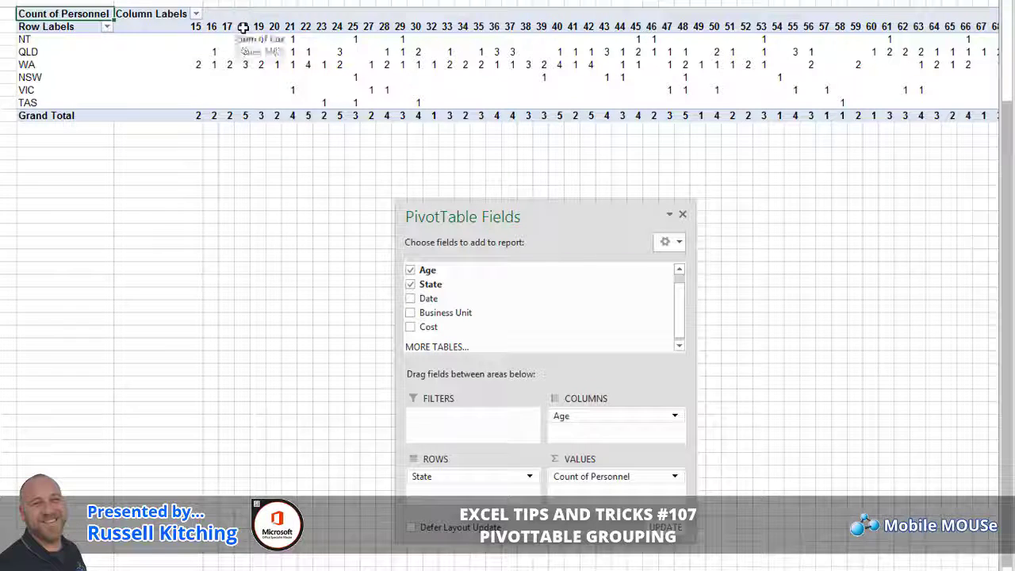
right_click(243, 27)
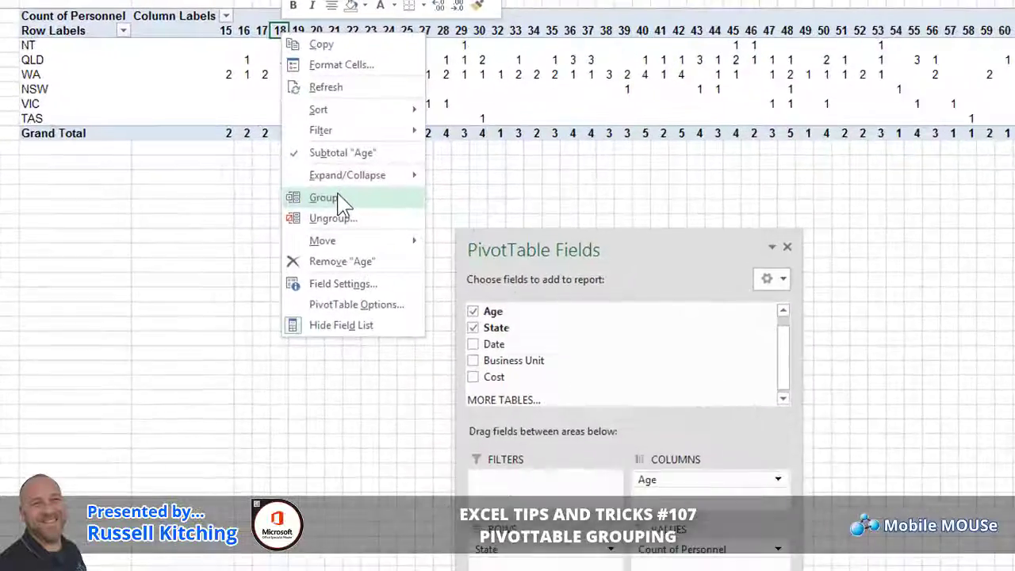
left_click(341, 203)
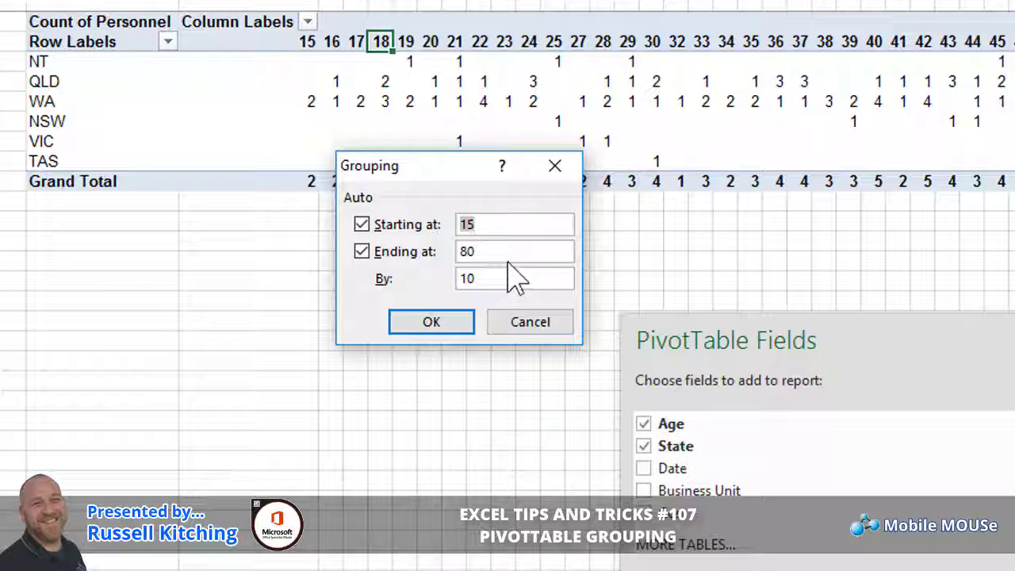
double_click(513, 252)
type("85")
left_click(504, 279)
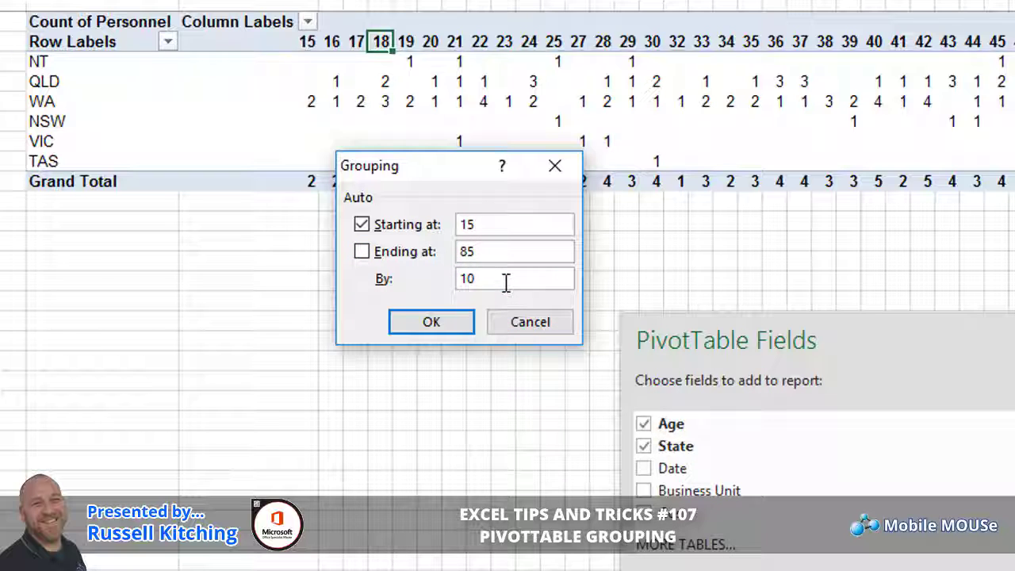
left_click(442, 326)
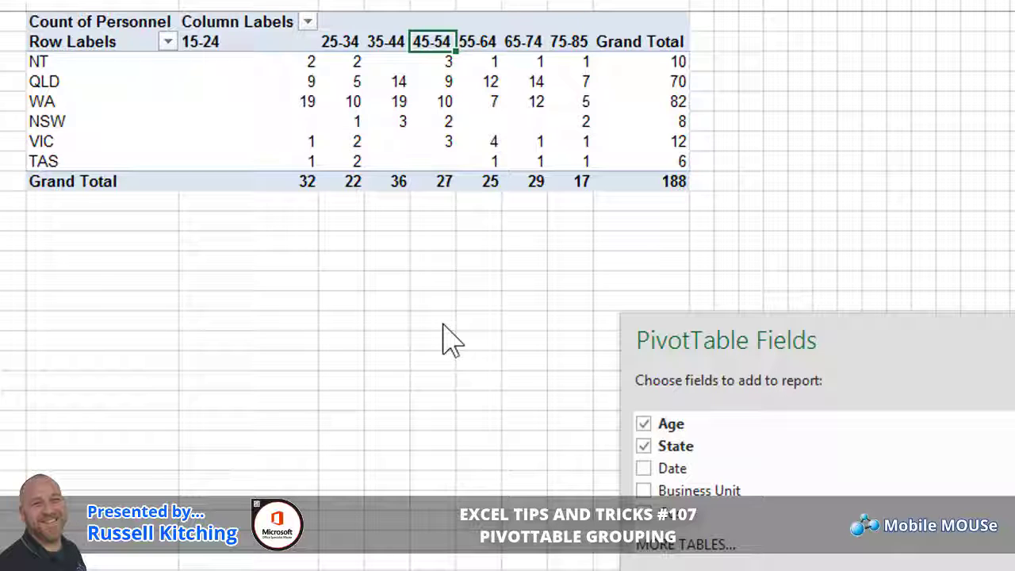
- Rename the Column Labels heading to 'Age Group'
left_click(261, 25)
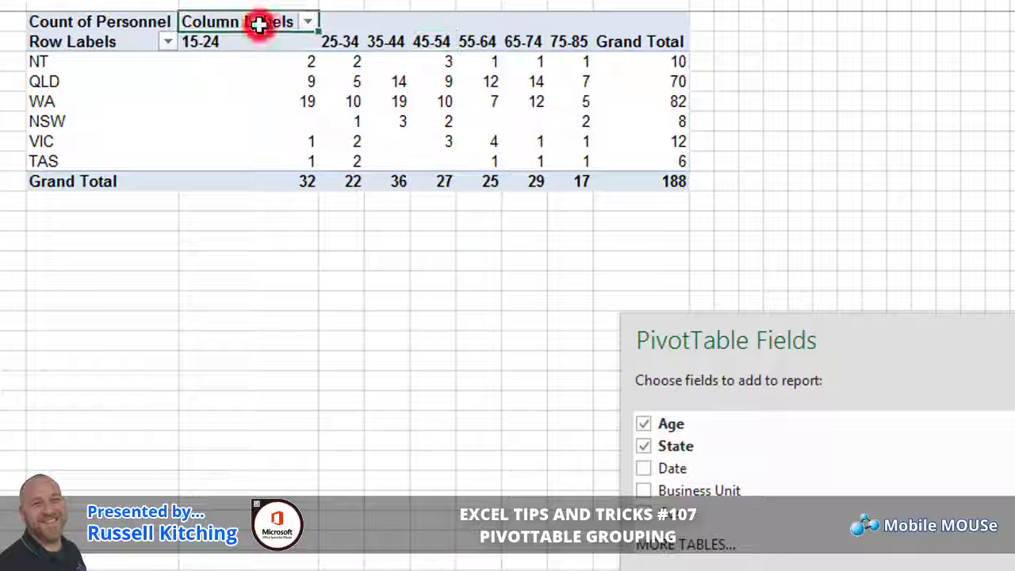
type("Age Grou")
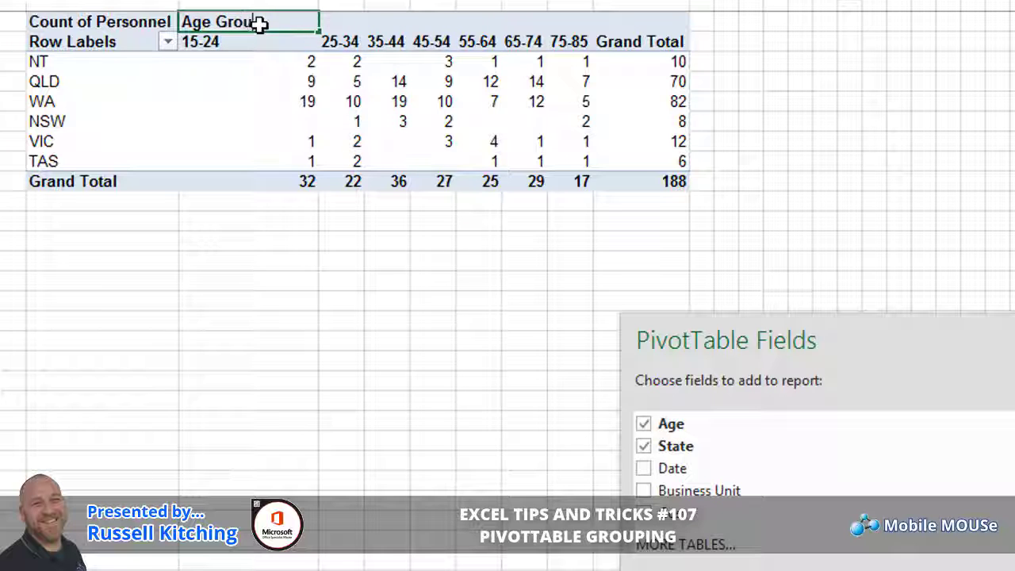
type("p")
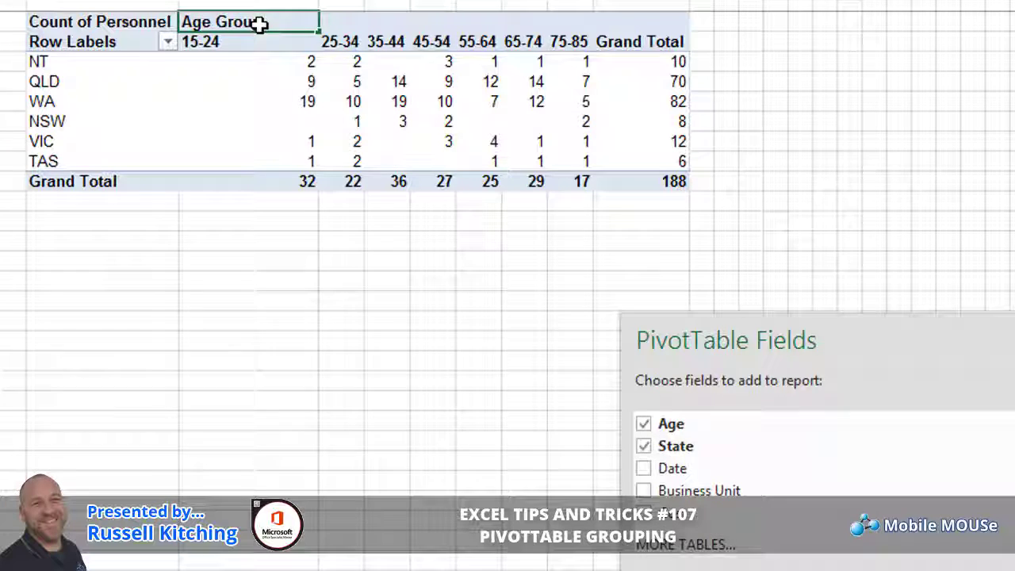
key("Return")
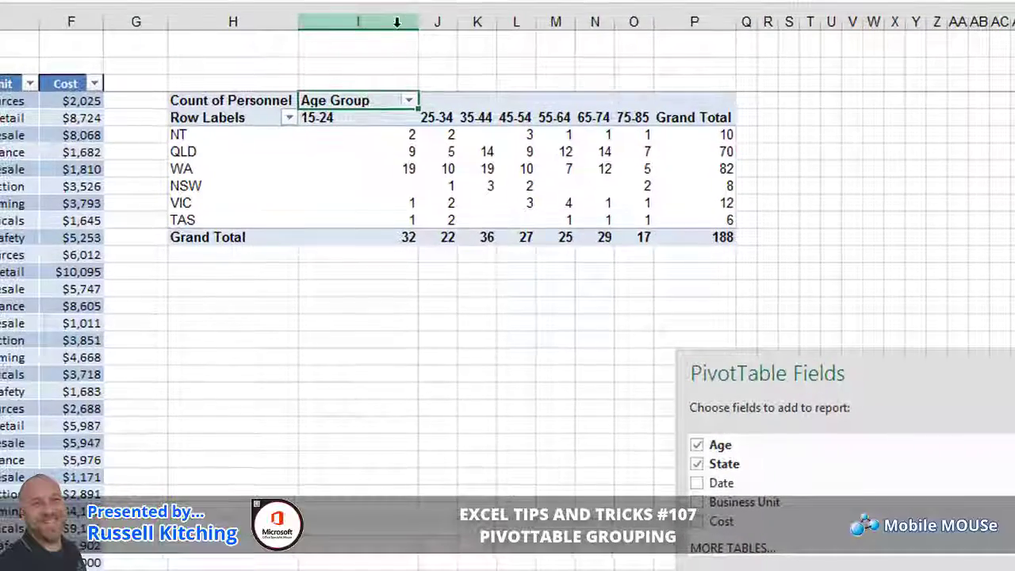
- Widen age-band columns I to O to one even width
mouse_move(396, 22)
left_mouse_down()
mouse_move(661, 20)
mouse_move(642, 16)
left_mouse_up()
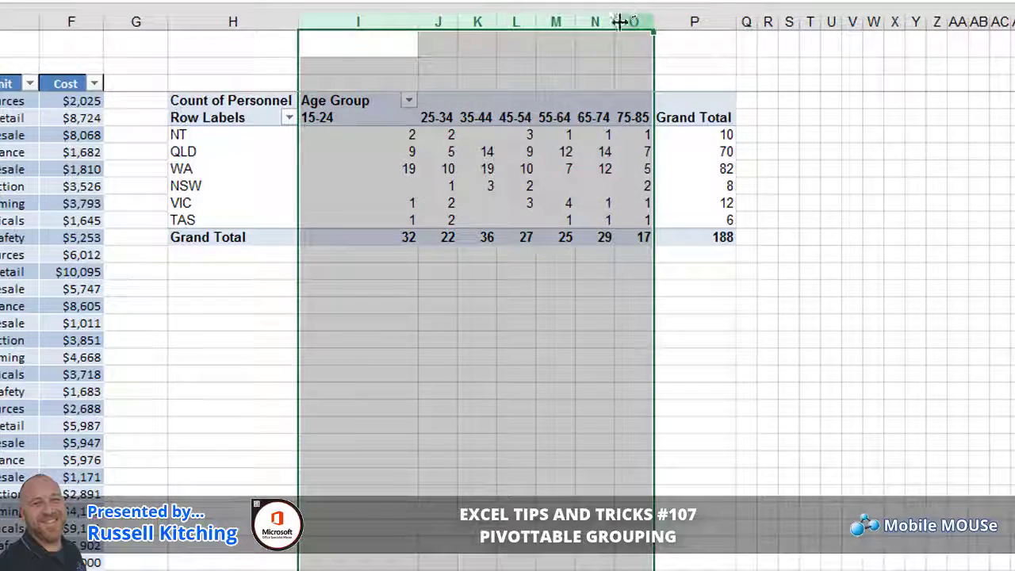
double_click(653, 21)
left_click_drag(587, 21, 619, 26)
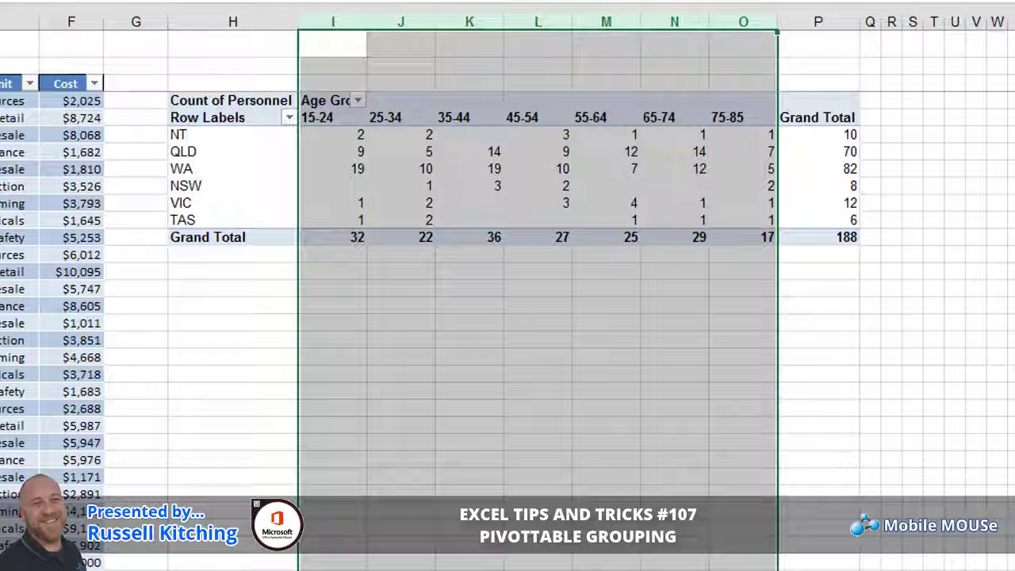
left_click(428, 169)
left_click_drag(367, 18, 382, 15)
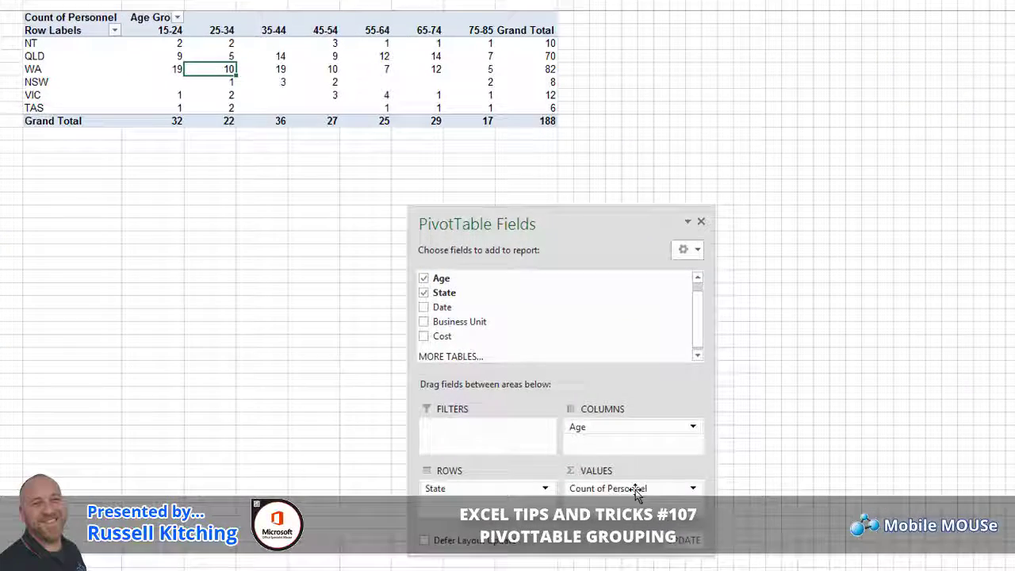
- Replace Count of Personnel with Sum of Cost in the Values area
left_click_drag(635, 490, 145, 324)
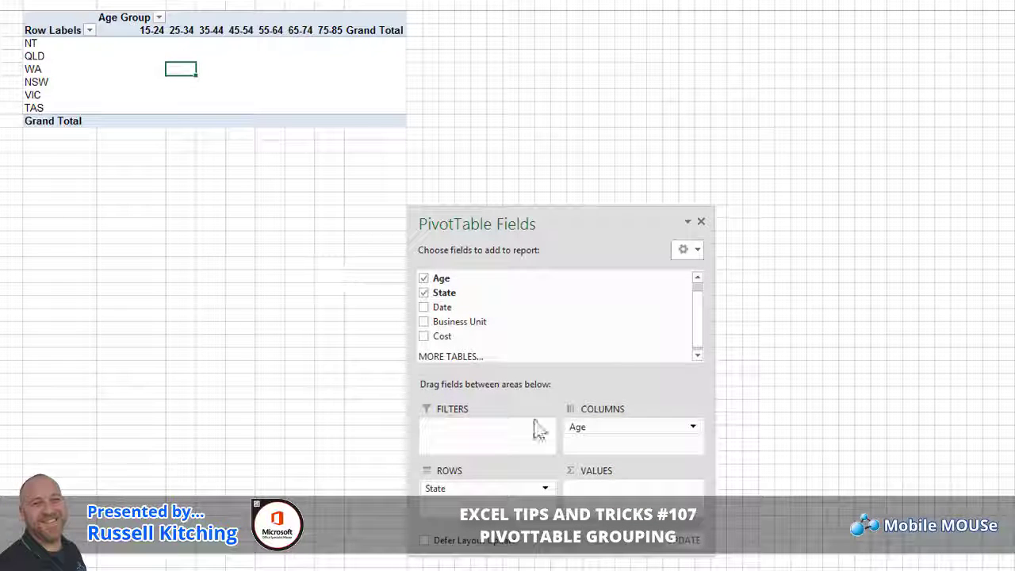
left_click_drag(478, 341, 617, 493)
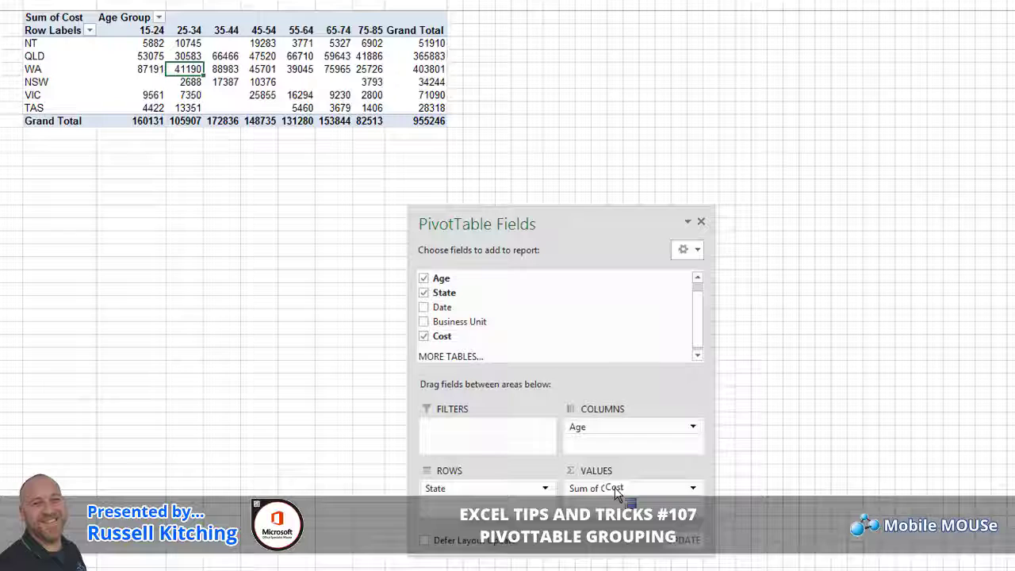
left_click_drag(616, 491, 616, 492)
mouse_move(163, 65)
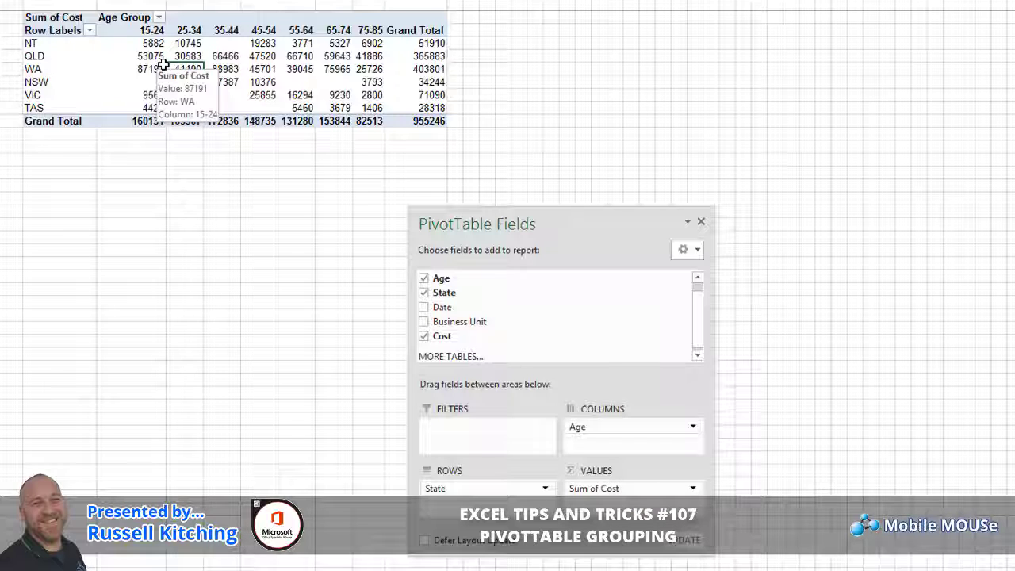
left_click(38, 57)
left_click(57, 84)
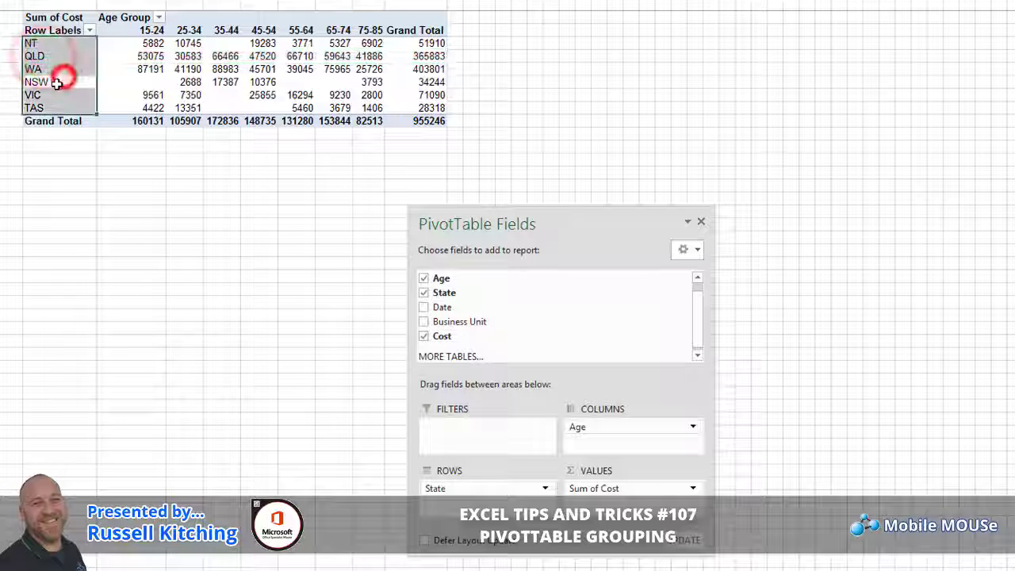
left_click(57, 55, "ctrl")
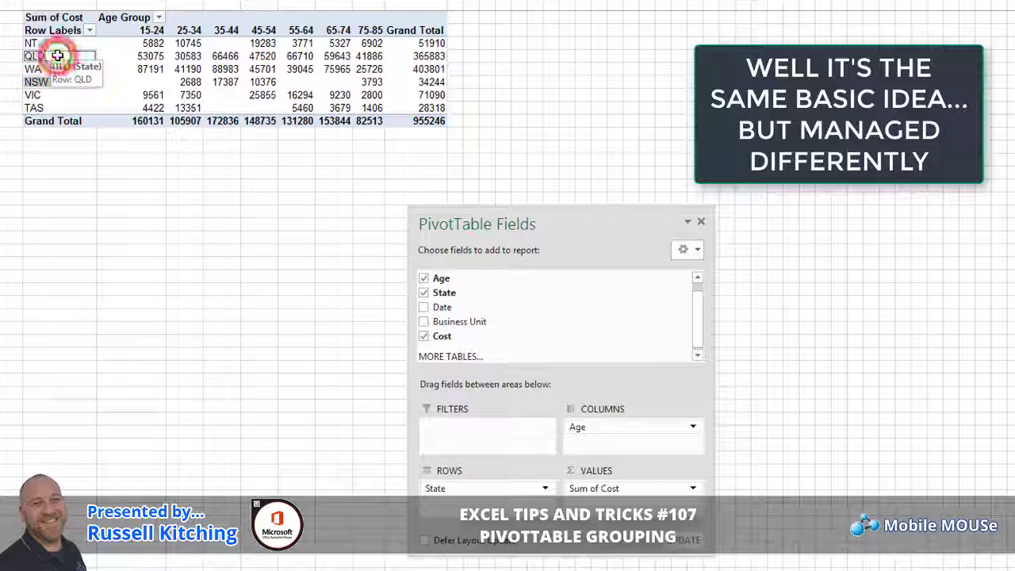
right_click(57, 56)
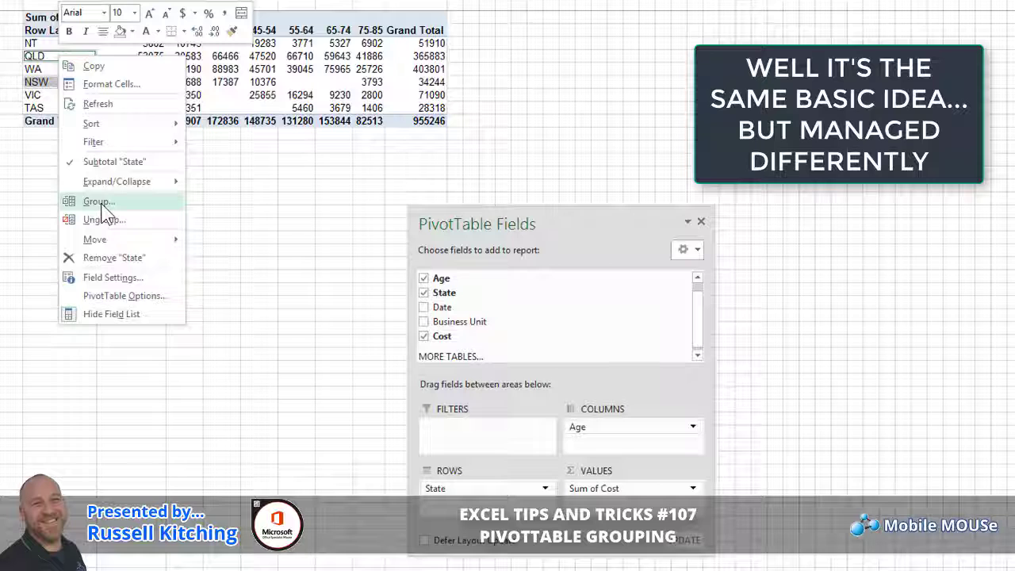
left_click(249, 84)
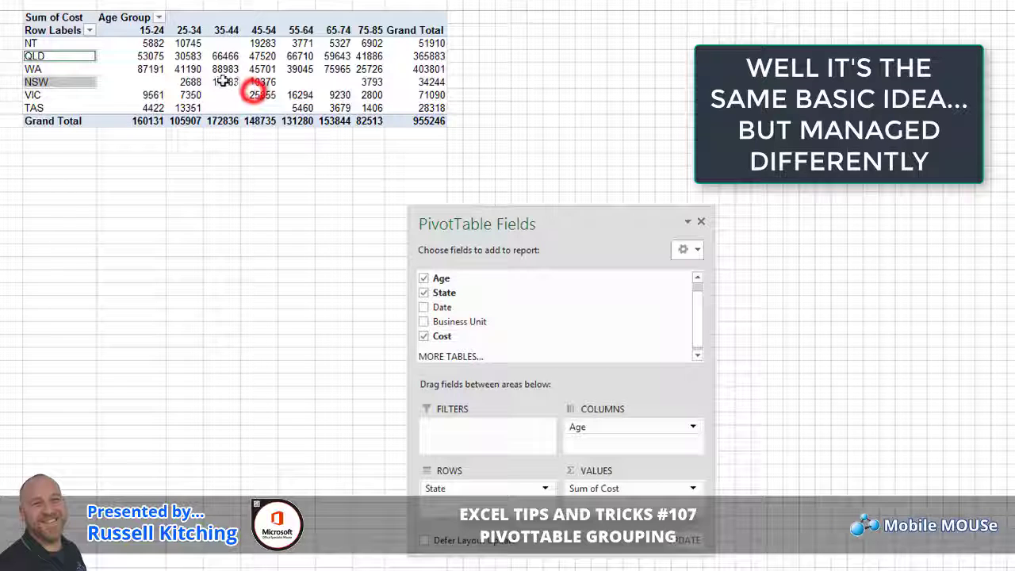
left_click(88, 57)
left_click(132, 58)
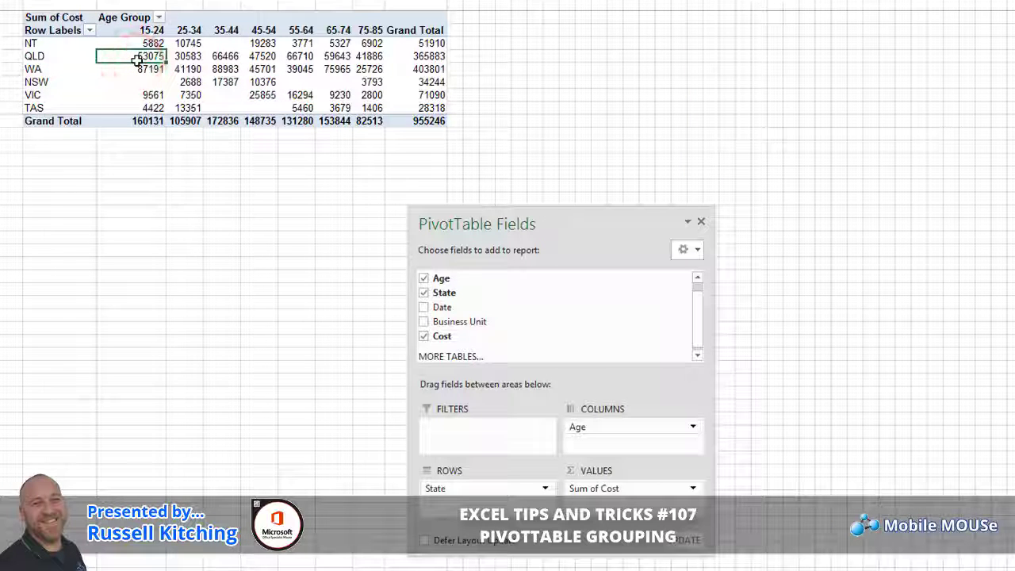